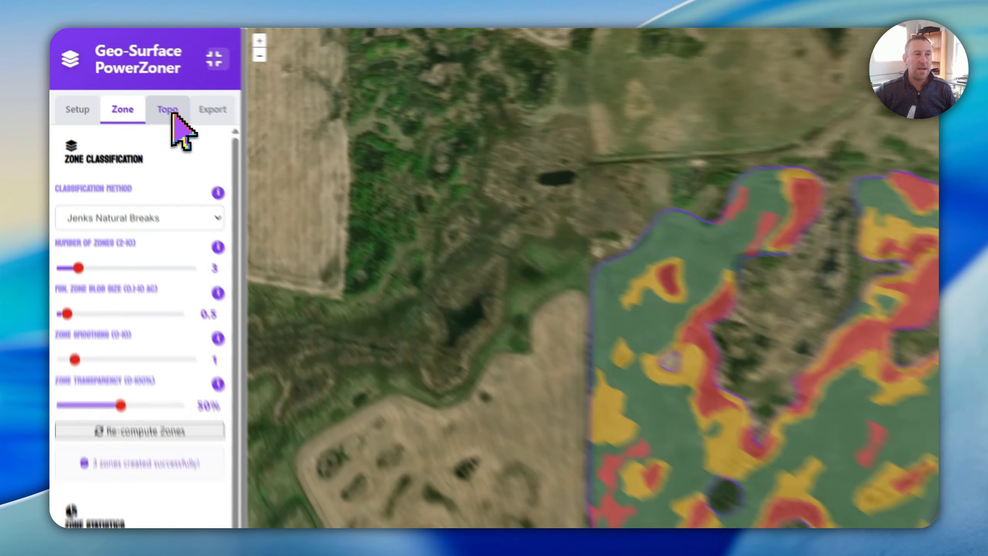
# Import the field's topography by fetching and processing LiDAR data with Canada as the source
pyautogui.click(129, 84)
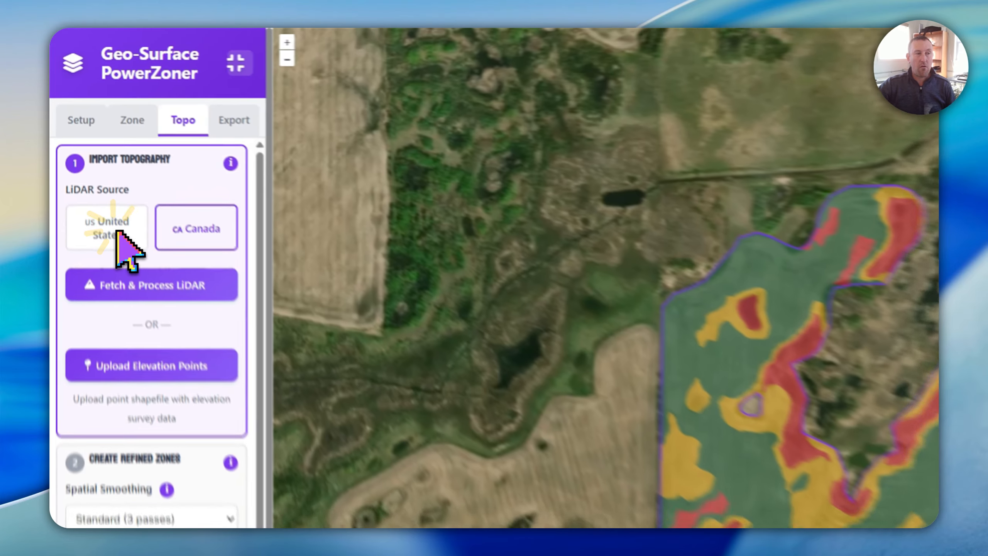
pyautogui.click(88, 145)
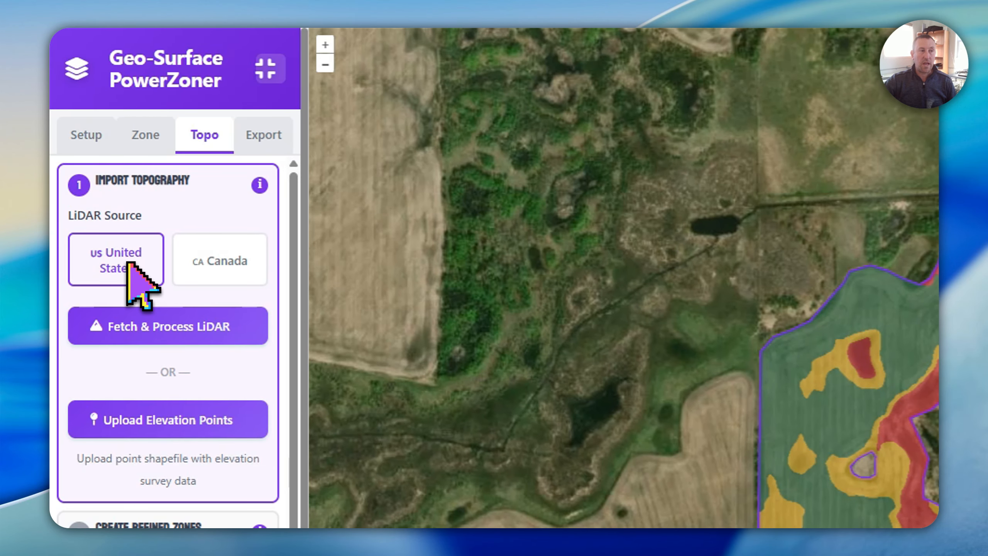
pyautogui.click(216, 273)
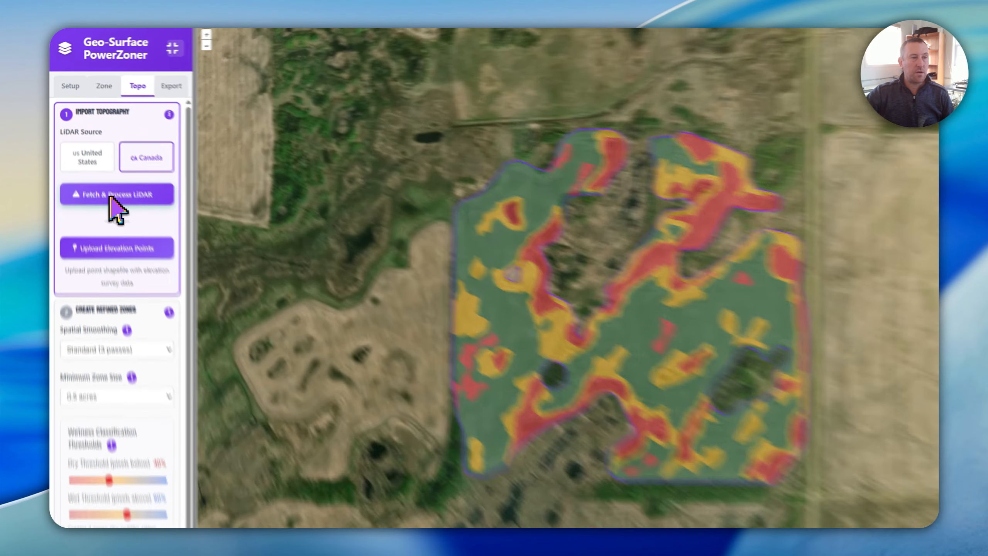
pyautogui.click(102, 175)
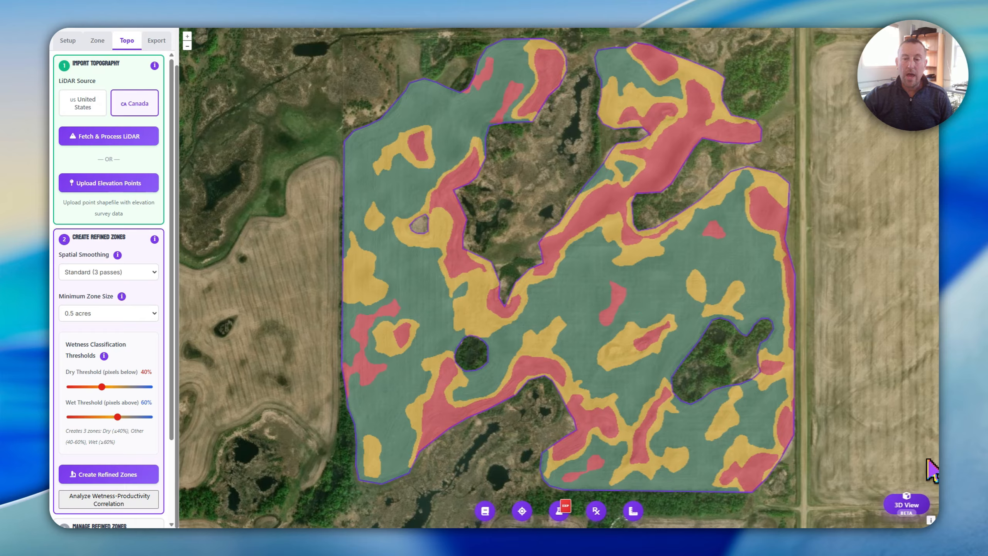
# Open the 3D terrain view and examine how the productivity zones follow the relief in the field's western and central parts
pyautogui.click(911, 508)
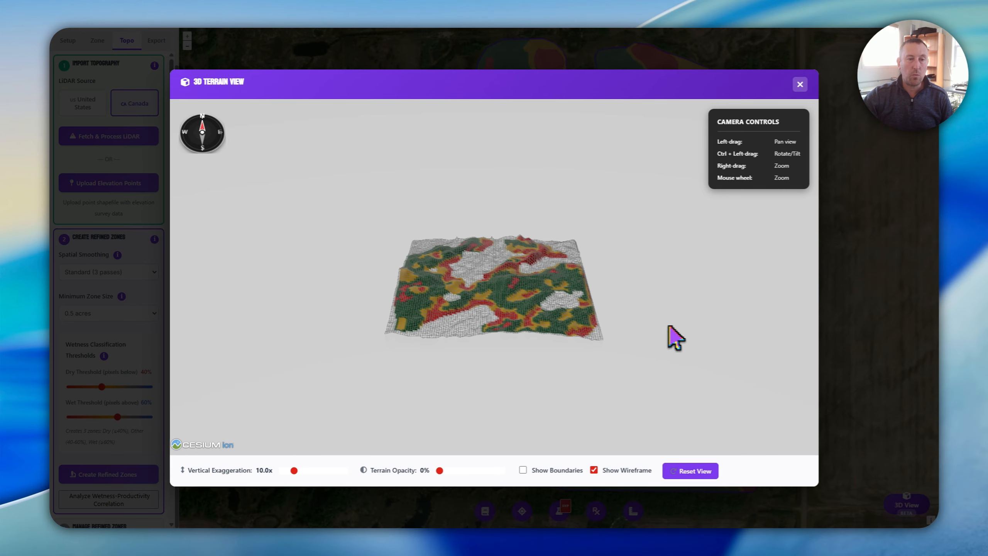
pyautogui.scroll(6, 522, 298)
pyautogui.moveTo(521, 296); pyautogui.dragTo(616, 284)
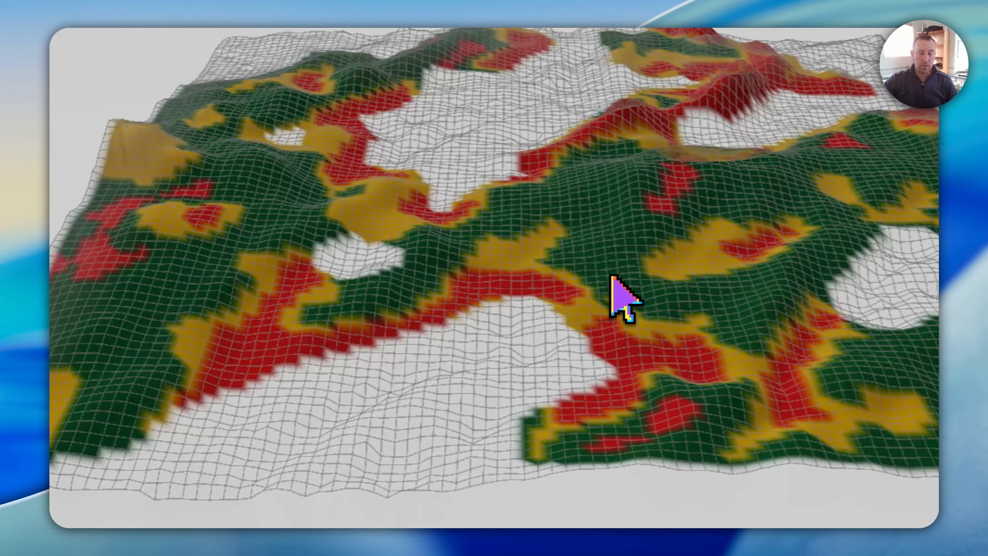
pyautogui.moveTo(141, 254); pyautogui.dragTo(256, 299)
pyautogui.moveTo(534, 299); pyautogui.dragTo(317, 284)
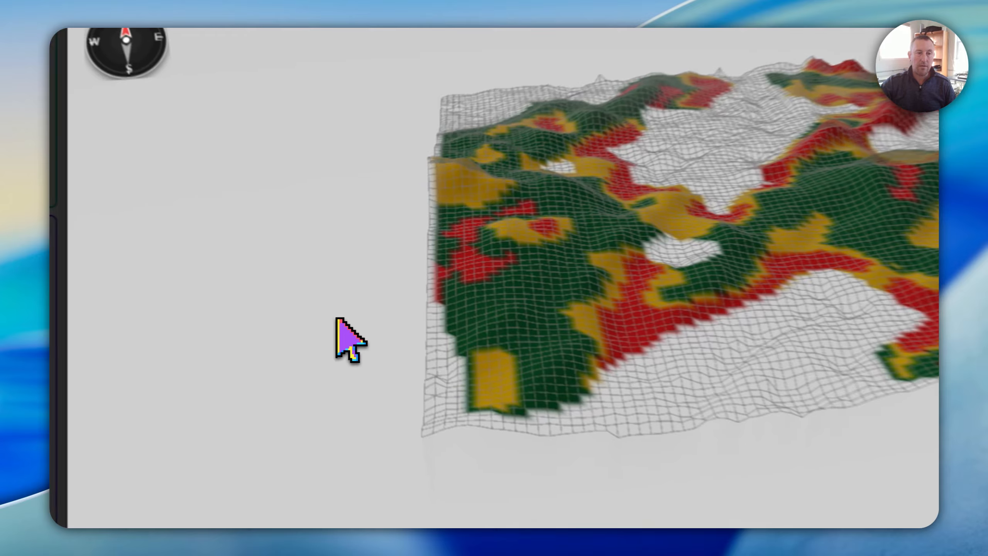
pyautogui.click(395, 227)
pyautogui.moveTo(505, 215); pyautogui.dragTo(337, 242)
pyautogui.moveTo(263, 340); pyautogui.dragTo(297, 353)
pyautogui.click(686, 300)
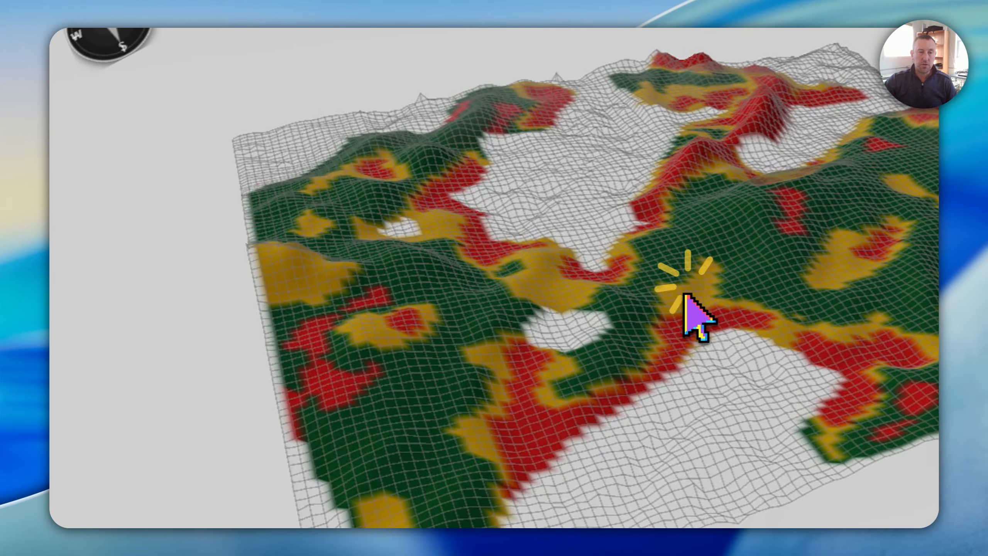
pyautogui.moveTo(566, 306); pyautogui.dragTo(508, 277)
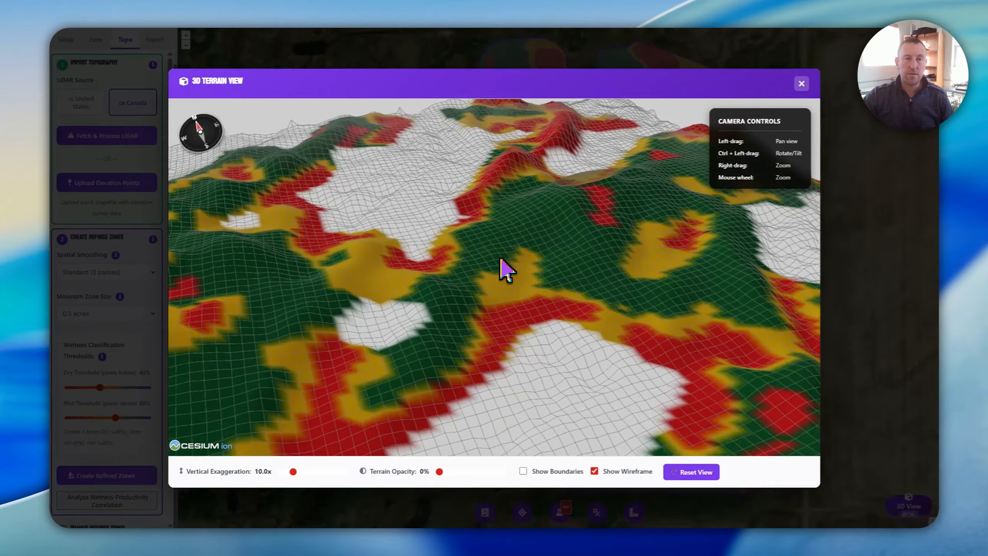
pyautogui.scroll(-5, 501, 259)
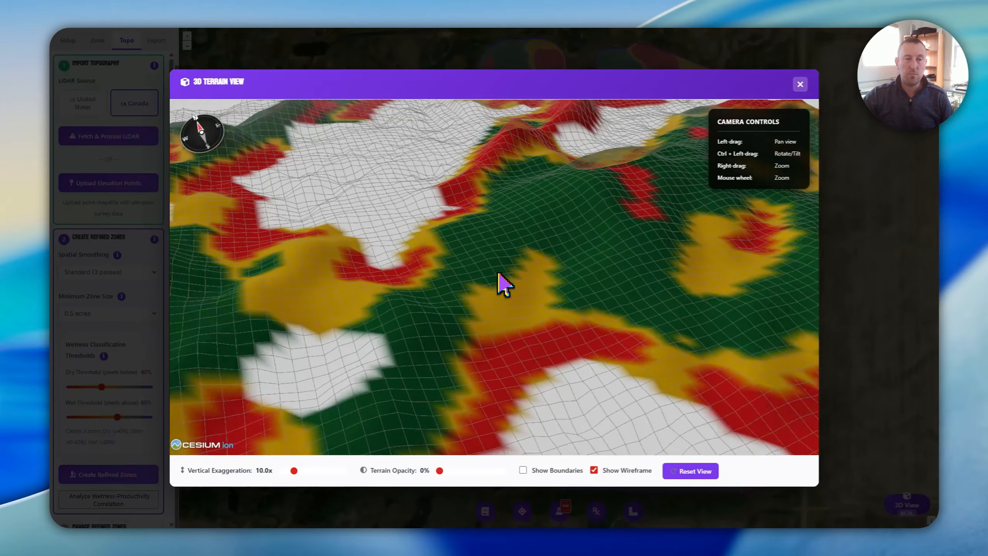
pyautogui.scroll(5, 502, 249)
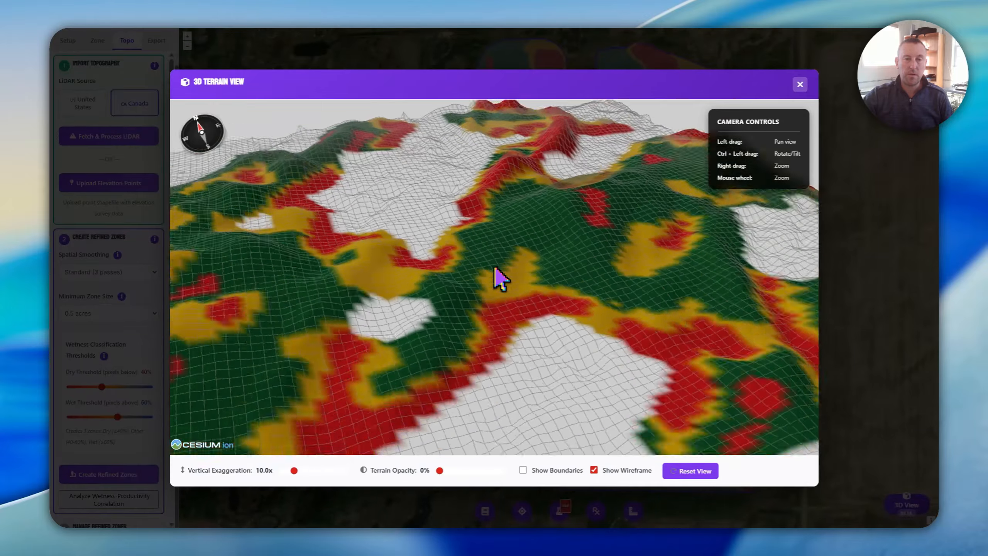
pyautogui.scroll(-5, 494, 257)
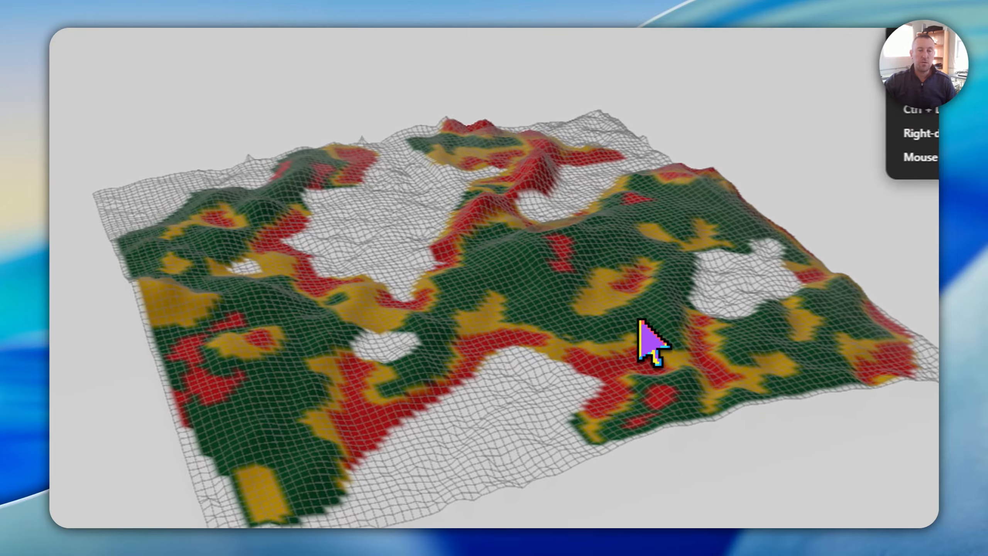
# Examine the red low-productivity zone along the northeastern ridge and the overall 3D terrain, and close the 3D view
pyautogui.moveTo(663, 327); pyautogui.dragTo(642, 316)
pyautogui.moveTo(315, 243); pyautogui.dragTo(401, 293)
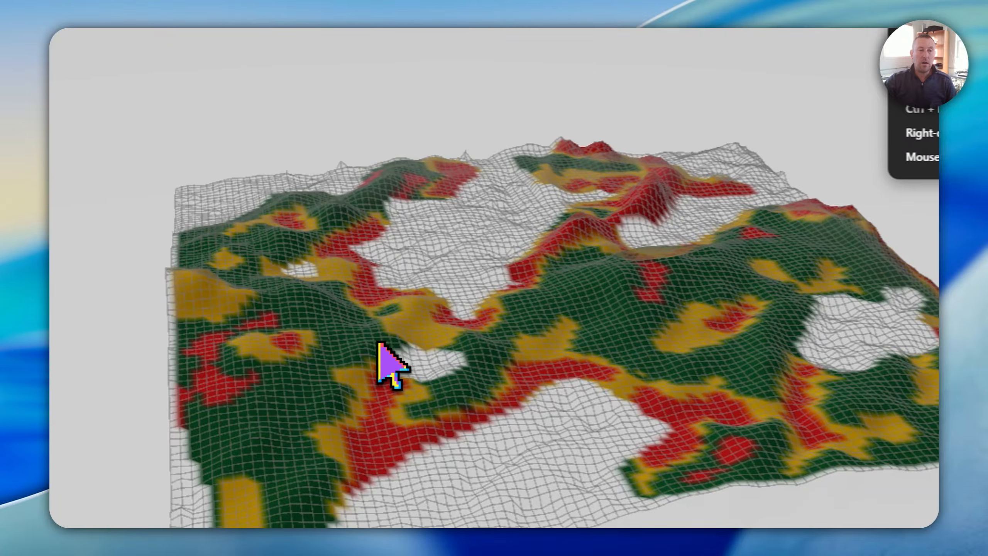
pyautogui.scroll(5, 378, 342)
pyautogui.scroll(-5, 378, 342)
pyautogui.moveTo(418, 330); pyautogui.dragTo(374, 321)
pyautogui.moveTo(507, 205); pyautogui.dragTo(489, 251)
pyautogui.scroll(4, 464, 274)
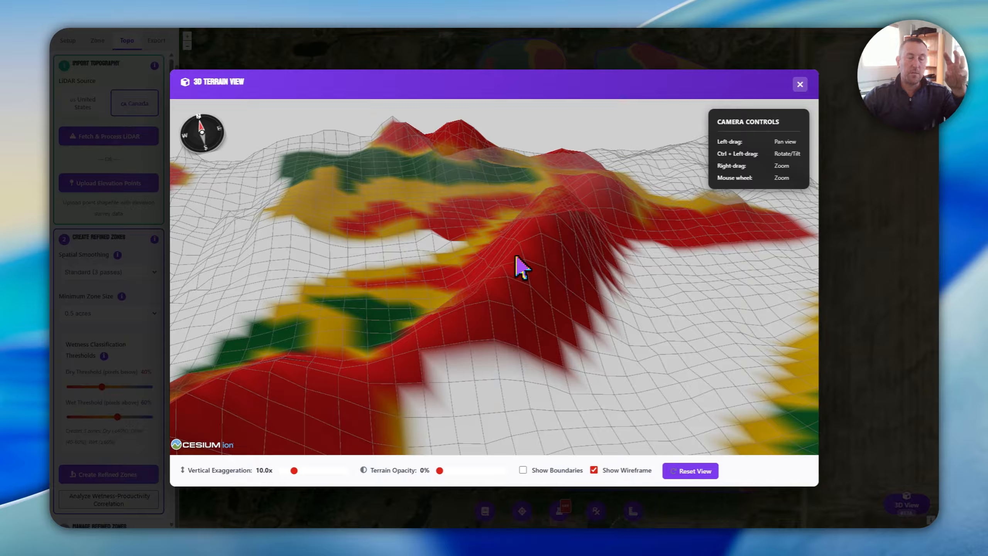
pyautogui.scroll(-5, 516, 258)
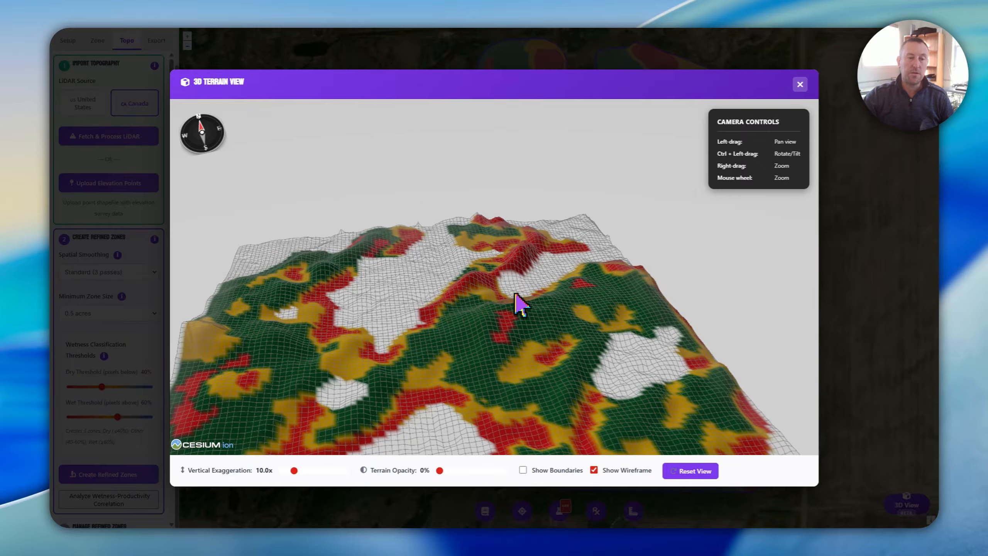
pyautogui.moveTo(505, 344); pyautogui.dragTo(514, 321)
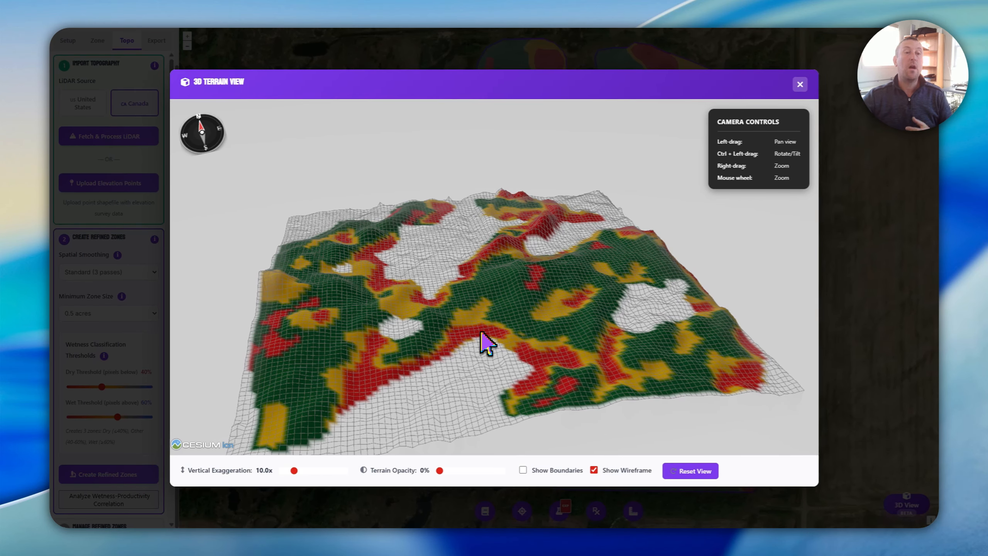
pyautogui.moveTo(481, 332); pyautogui.dragTo(495, 316)
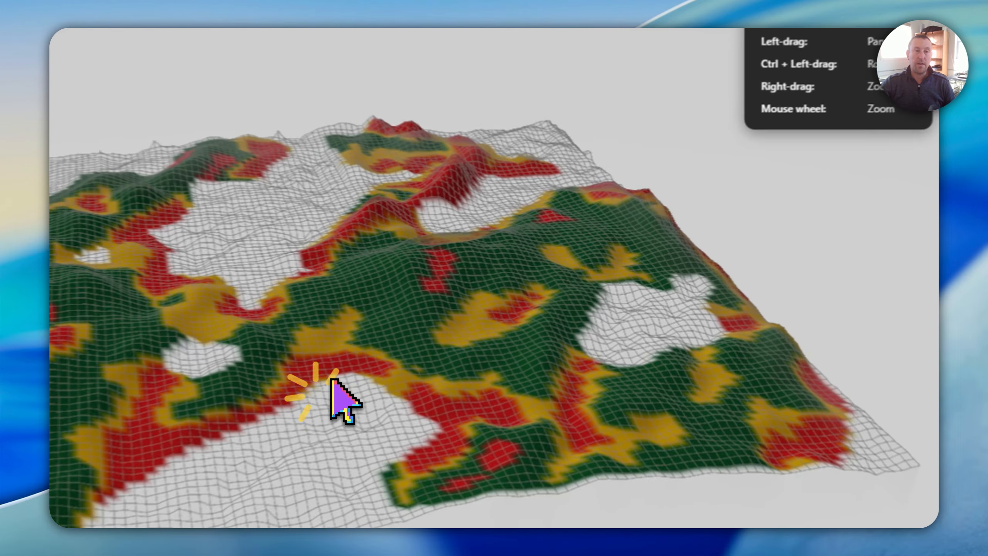
pyautogui.click(730, 160)
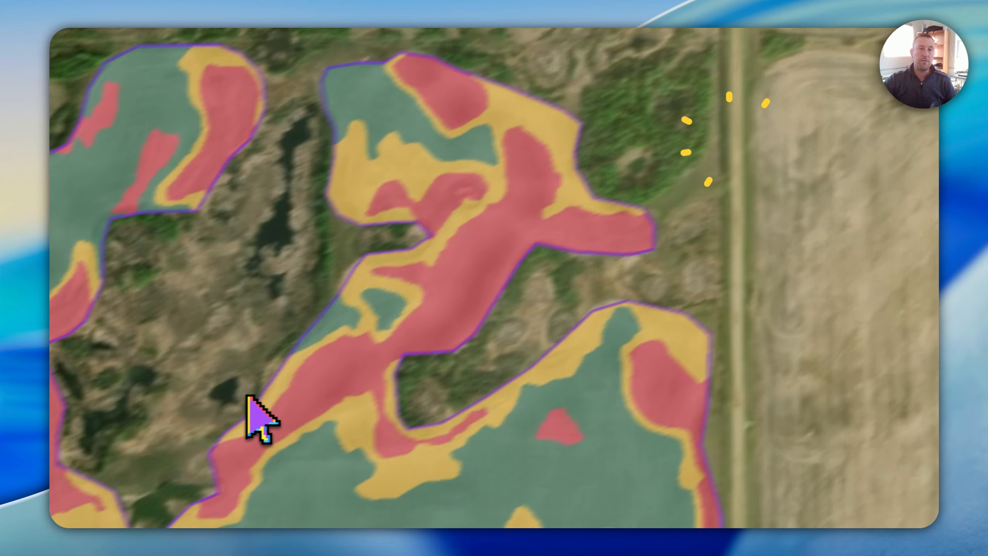
# Create refined zones with Standard (3 passes) smoothing, a 0.5-acre minimum zone size, and 40% dry and 60% wet thresholds
pyautogui.scroll(5, 396, 349)
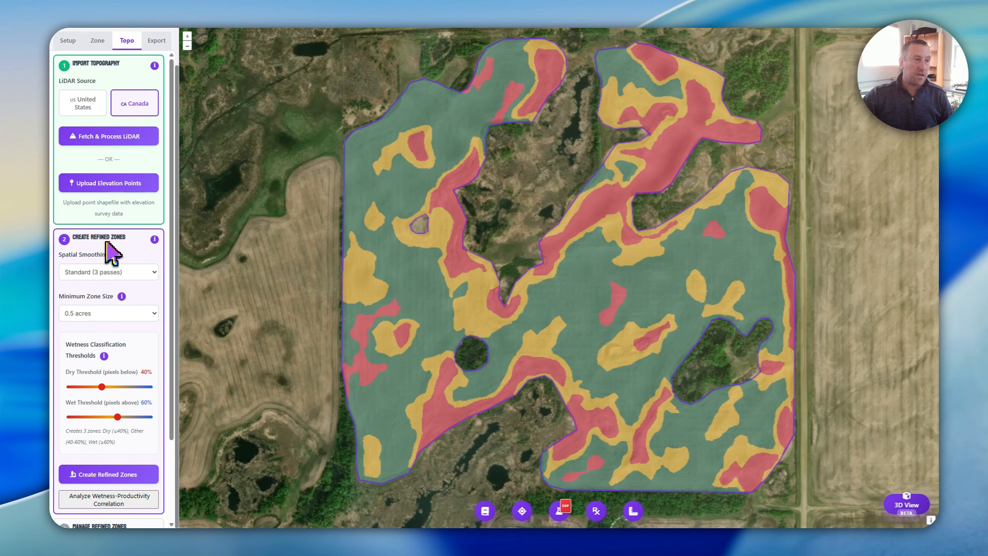
pyautogui.scroll(-3, 111, 261)
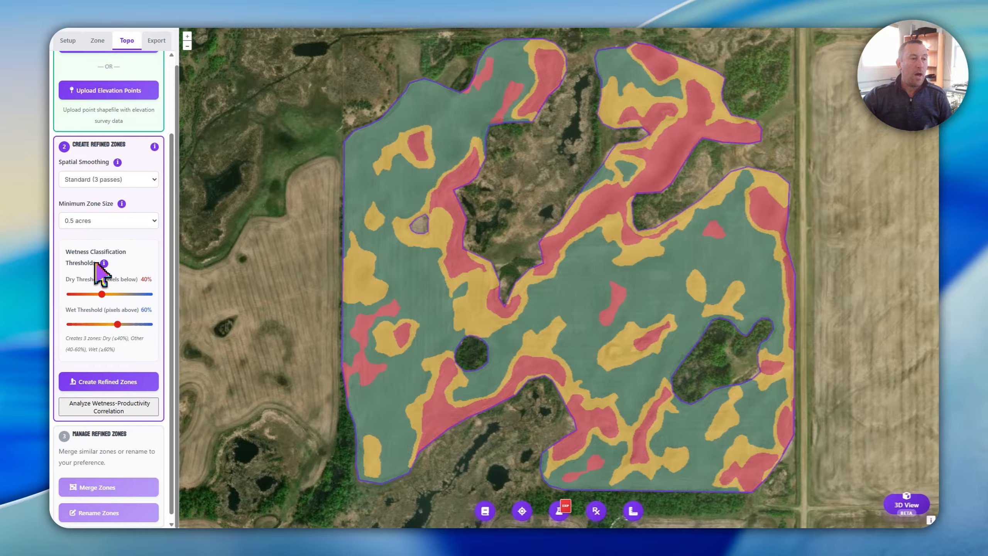
pyautogui.scroll(-1, 126, 282)
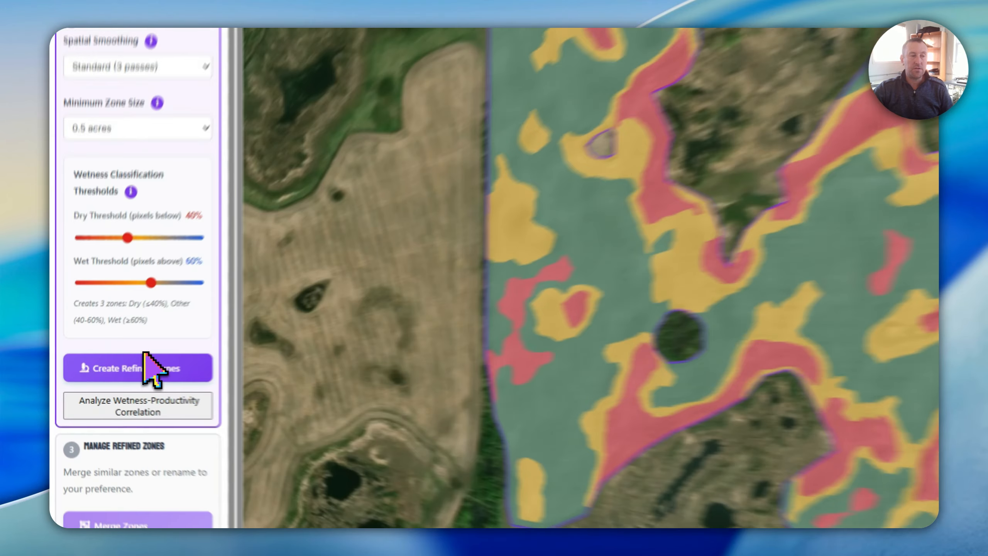
pyautogui.click(117, 374)
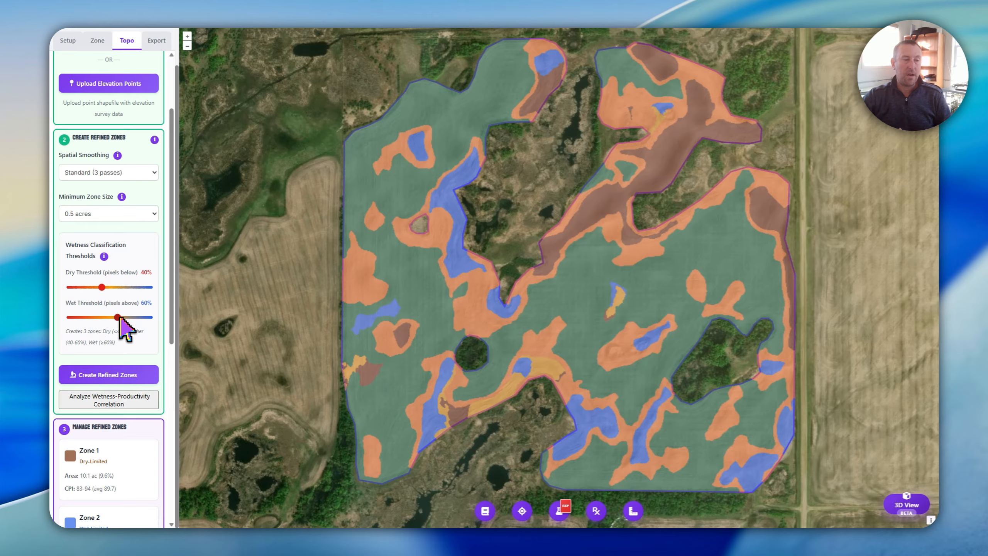
# Review the refined zone list, checking the Dry-Limited, Wet-Limited and Other-Limited zones
pyautogui.scroll(-3, 126, 330)
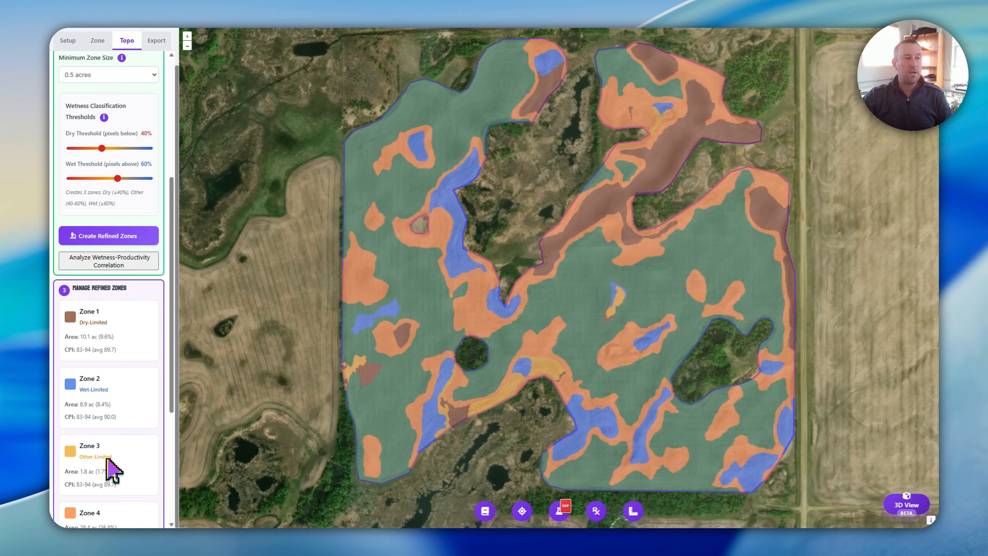
pyautogui.scroll(-1, 113, 471)
pyautogui.scroll(-2, 114, 293)
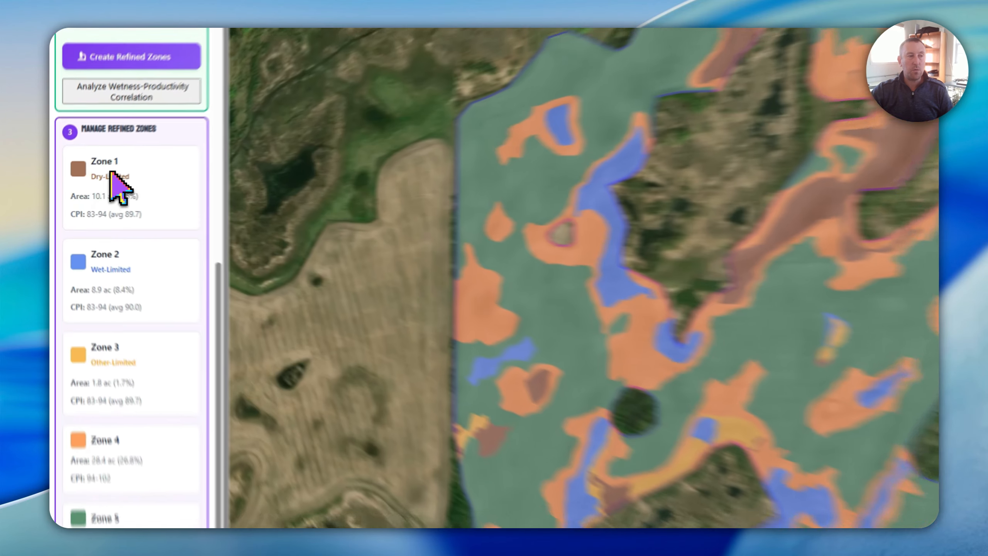
pyautogui.click(112, 175)
pyautogui.click(112, 268)
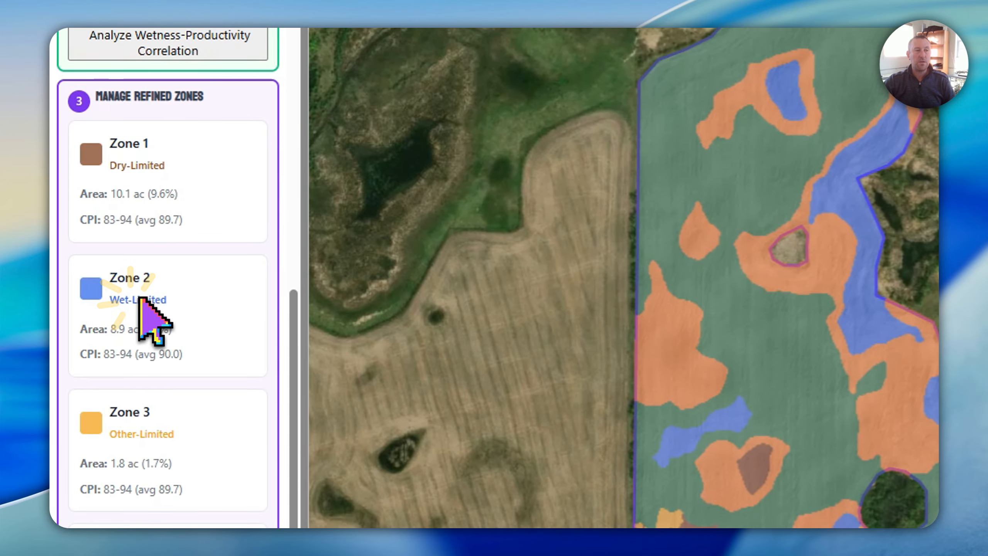
pyautogui.click(144, 424)
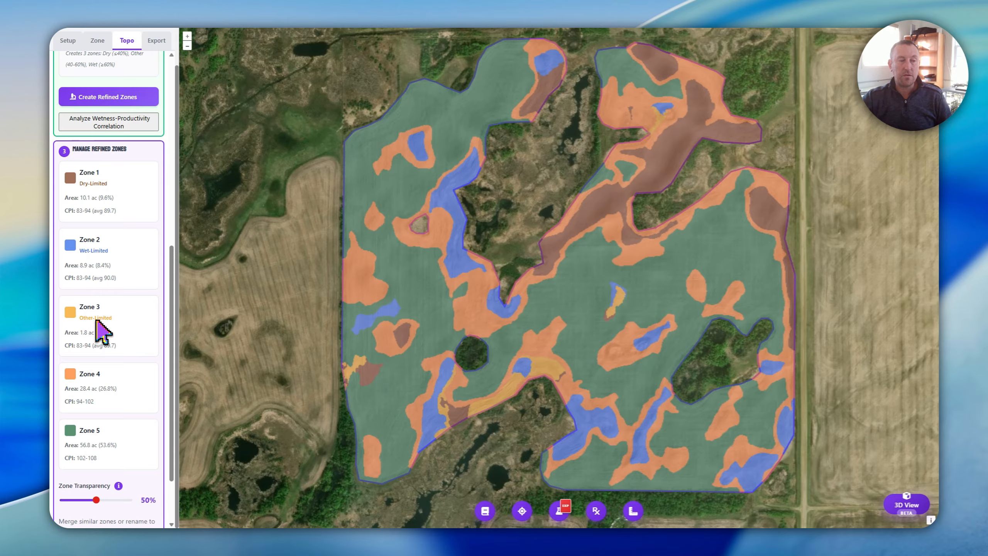
# Set the dry and wet thresholds both to 50%, re-create the refined zones and review them
pyautogui.scroll(5, 102, 332)
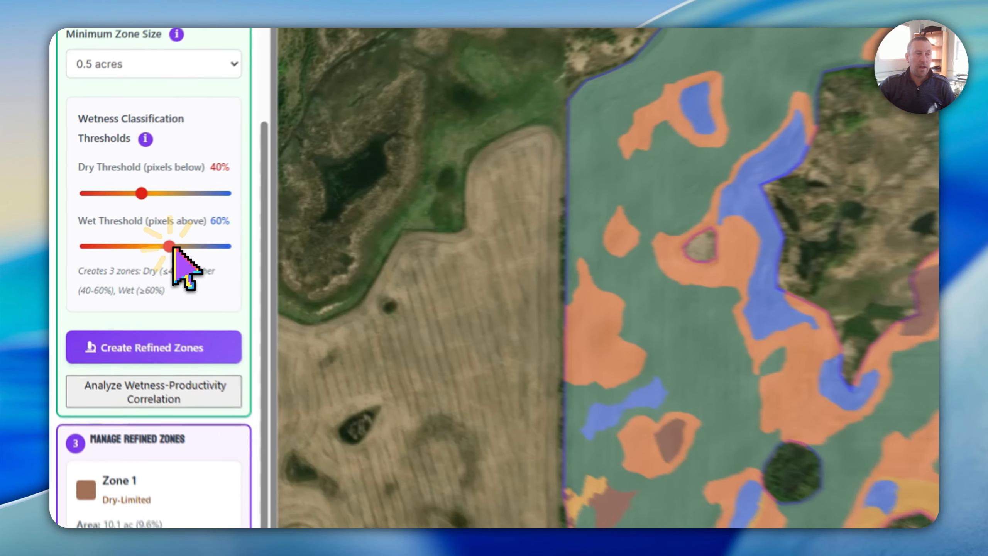
pyautogui.moveTo(118, 225); pyautogui.dragTo(110, 225)
pyautogui.moveTo(155, 193); pyautogui.dragTo(169, 194)
pyautogui.click(171, 368)
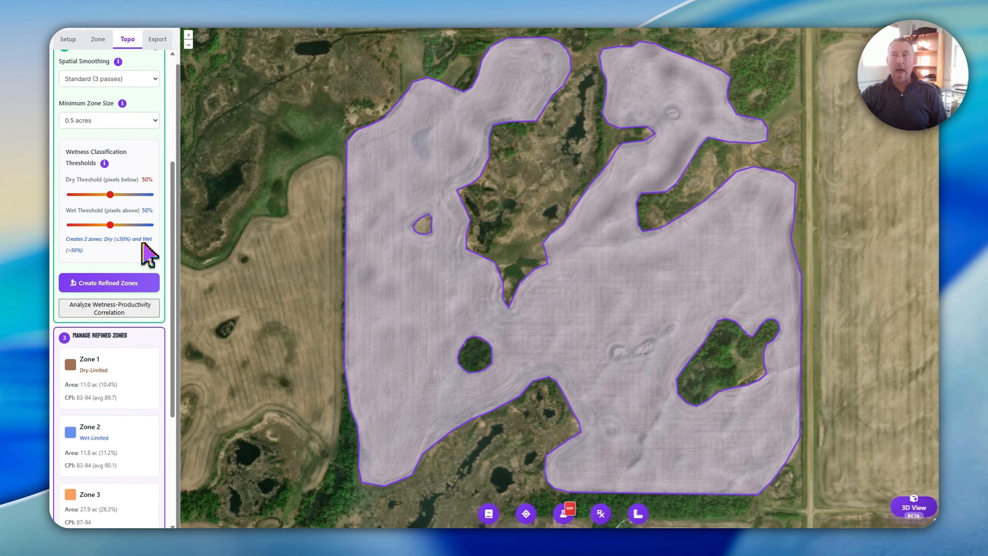
pyautogui.scroll(-4, 110, 293)
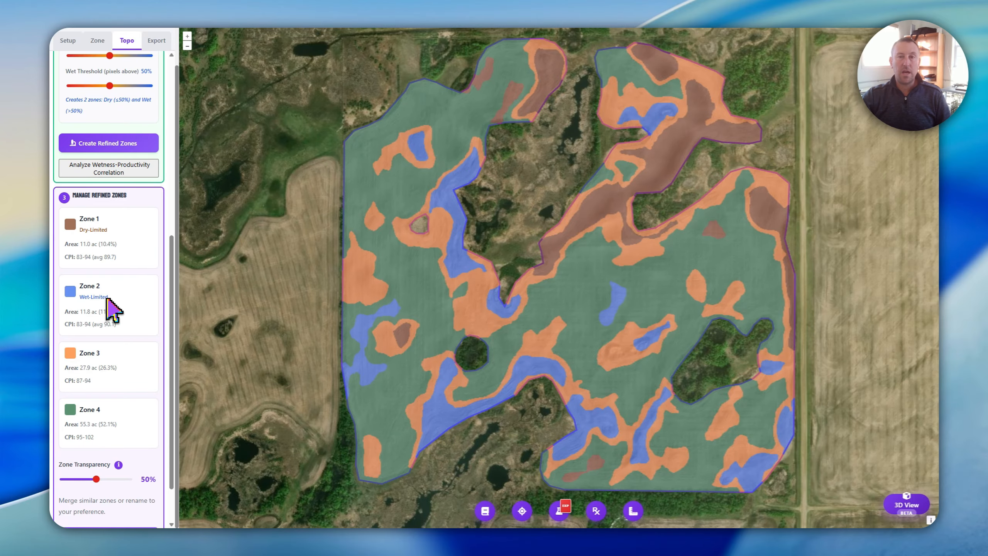
# Set the dry and wet thresholds both to 60% and re-create the refined zones
pyautogui.scroll(4, 112, 310)
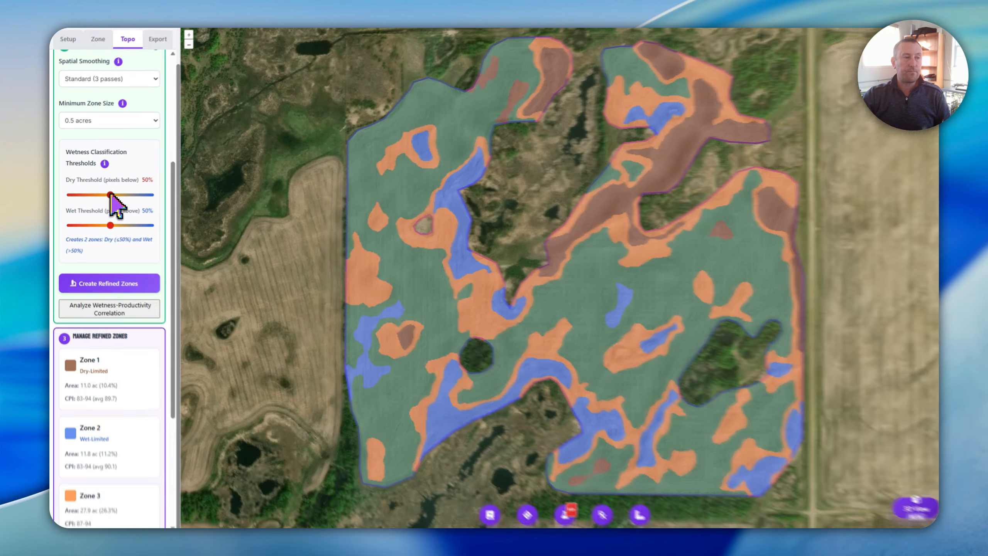
pyautogui.moveTo(110, 194); pyautogui.dragTo(117, 194)
pyautogui.moveTo(171, 284)
pyautogui.mouseDown()
pyautogui.moveTo(158, 283)
pyautogui.moveTo(185, 282)
pyautogui.mouseUp()
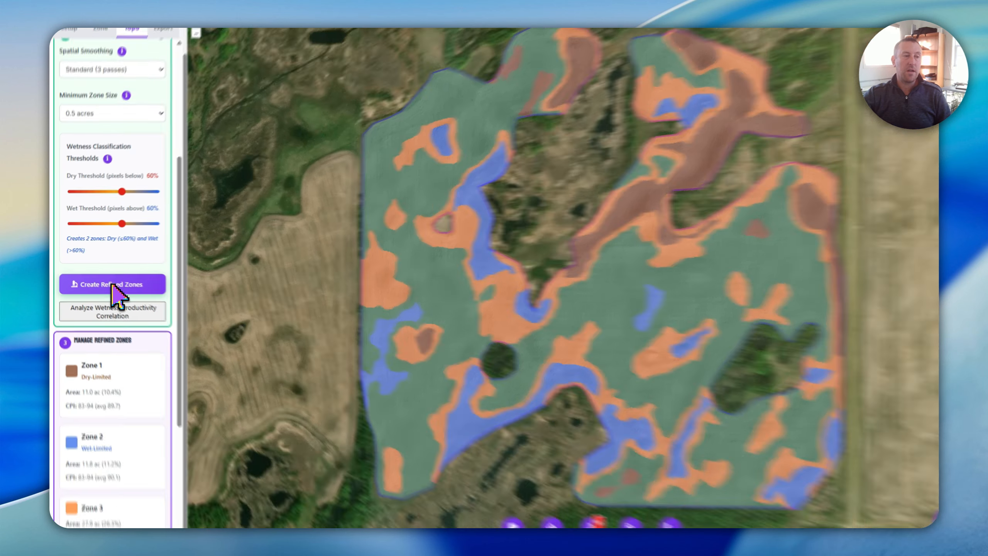
pyautogui.click(113, 285)
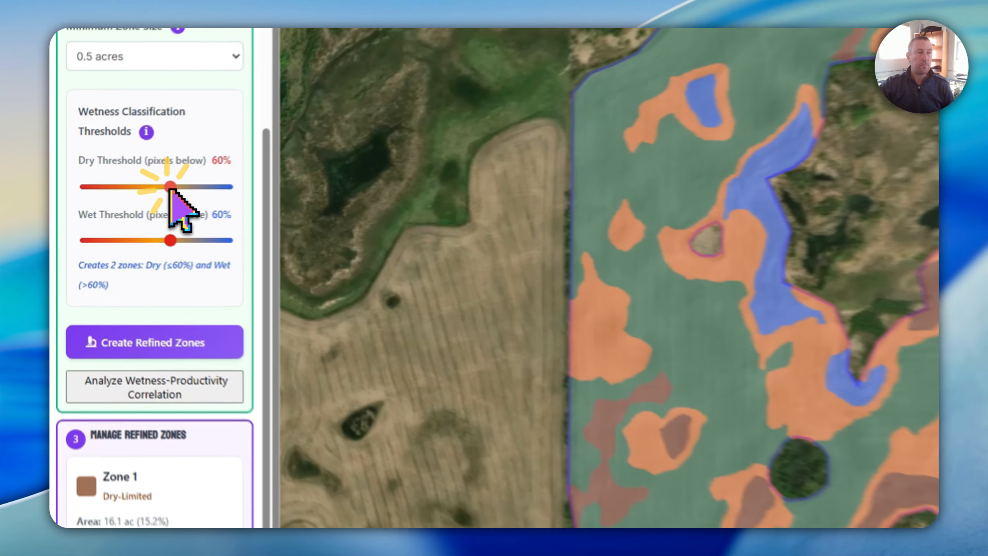
# Set the dry threshold to 40% with the wet threshold at 60%, and re-create the refined zones
pyautogui.moveTo(117, 194); pyautogui.dragTo(101, 196)
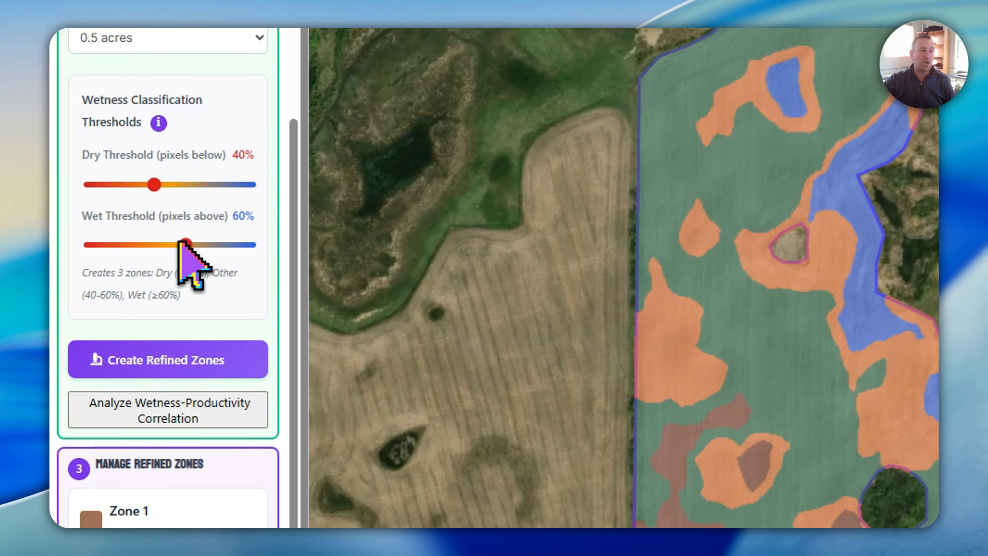
pyautogui.click(153, 360)
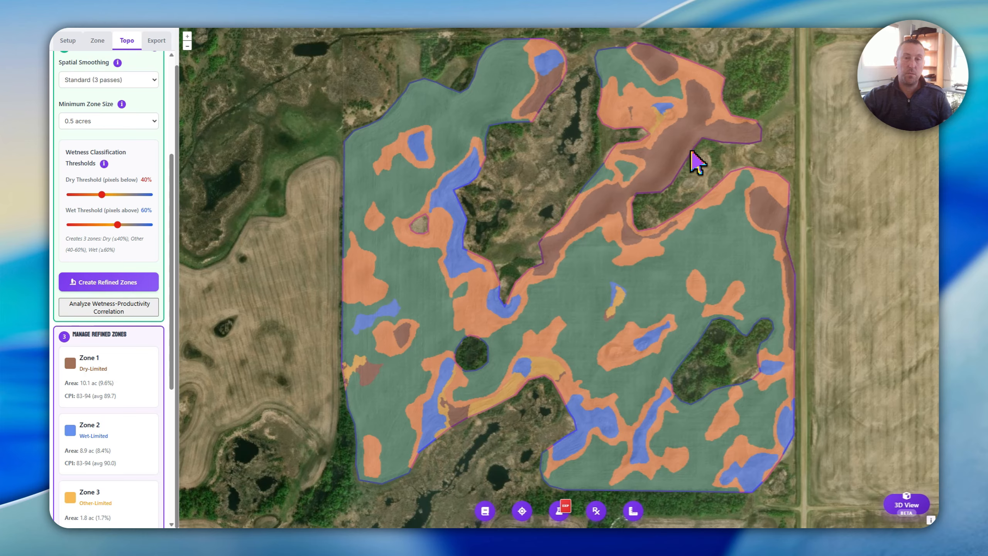
# Inspect the brown Dry-Limited zones on the northeastern ridge in the 3D terrain view, and close the view
pyautogui.click(906, 504)
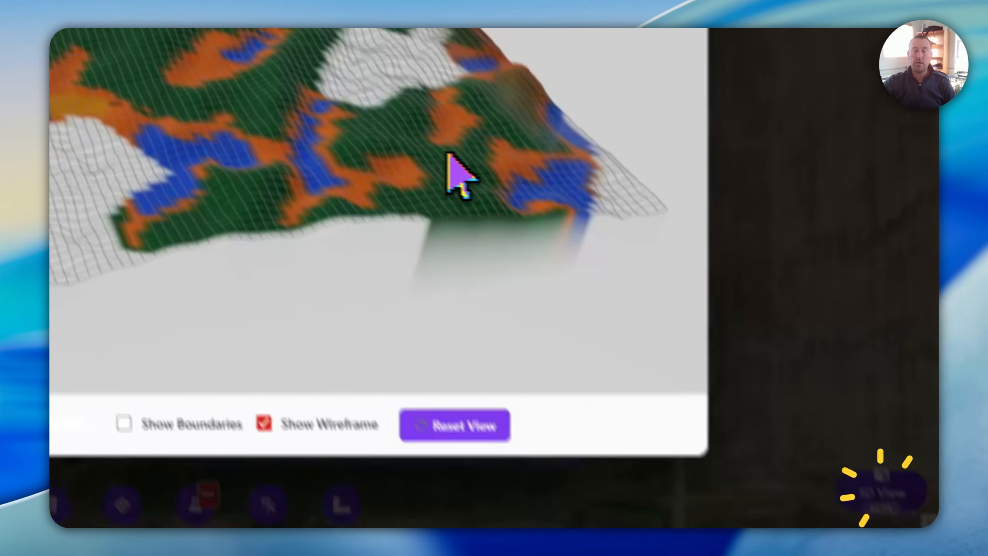
pyautogui.scroll(10, 366, 210)
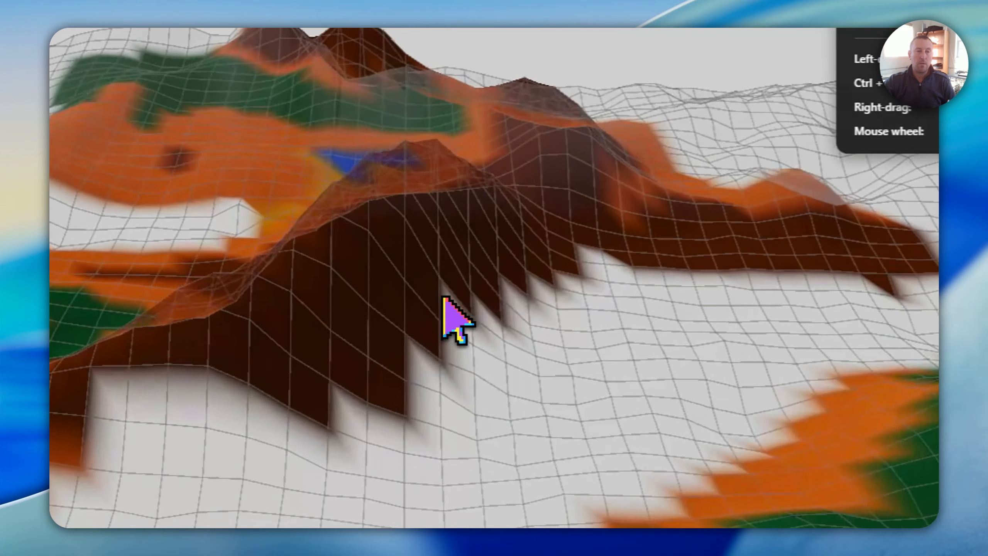
pyautogui.moveTo(410, 293); pyautogui.dragTo(464, 297)
pyautogui.scroll(-10, 544, 296)
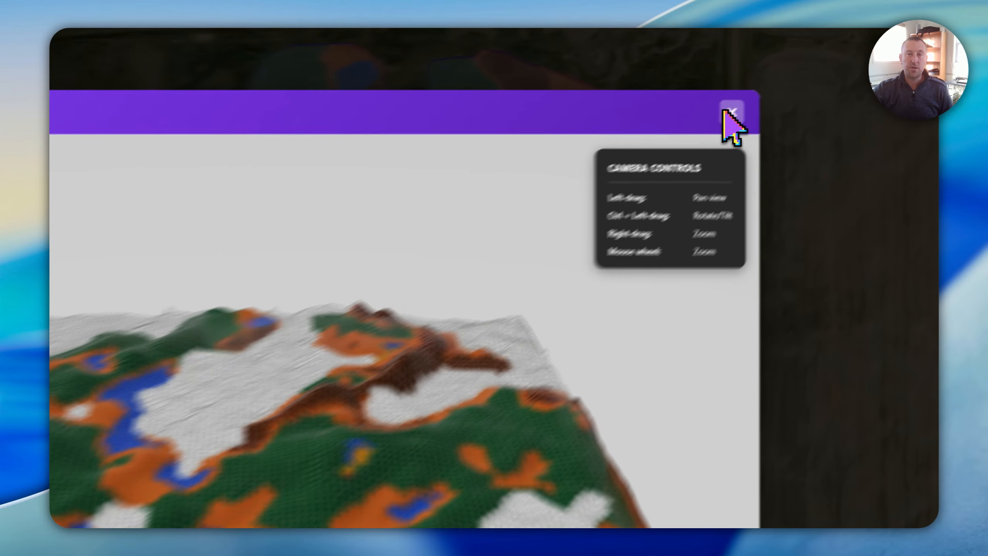
pyautogui.click(800, 84)
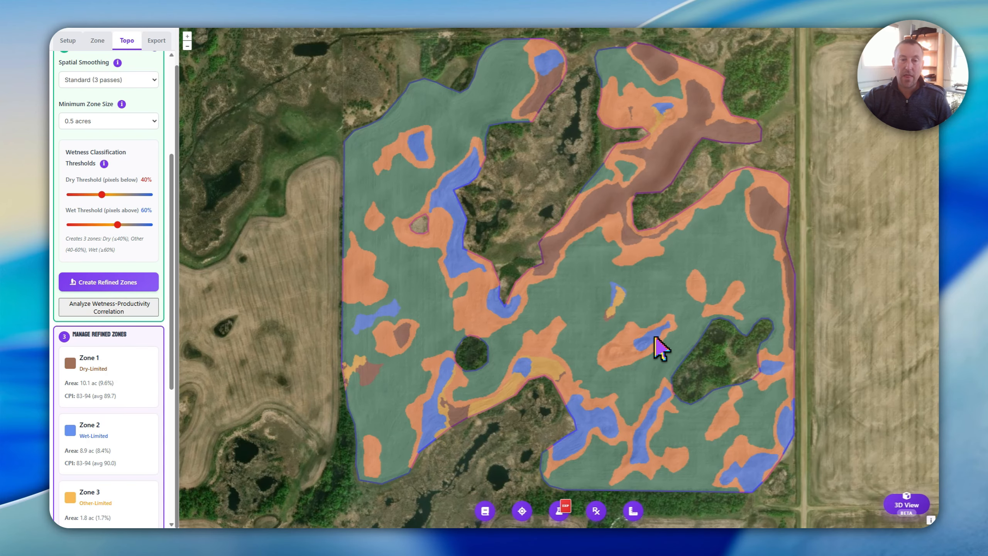
# Examine the yellow Other-Limited zone along the southern excluded area up close in the 3D terrain view, and close it
pyautogui.click(906, 505)
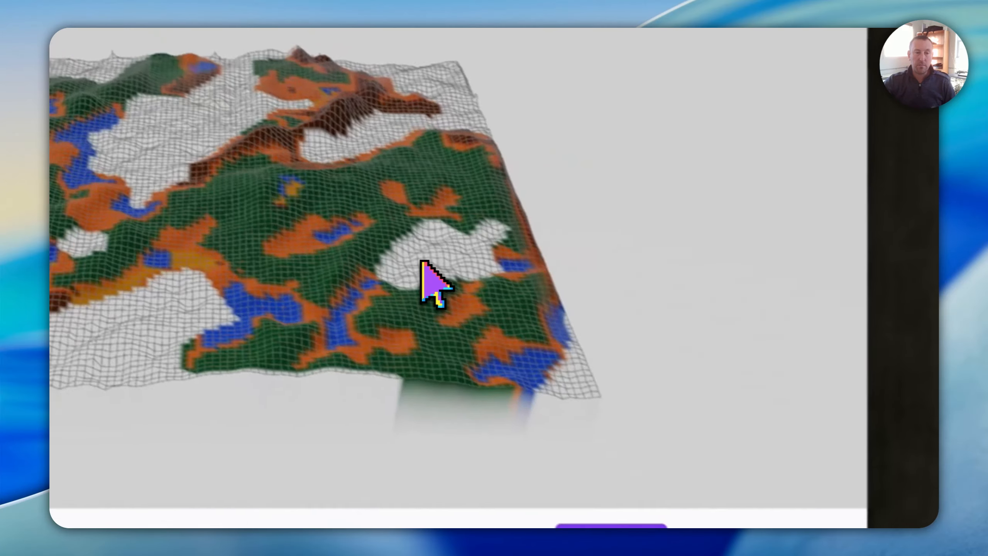
pyautogui.scroll(-5, 362, 236)
pyautogui.scroll(3, 317, 216)
pyautogui.moveTo(236, 210); pyautogui.dragTo(305, 268)
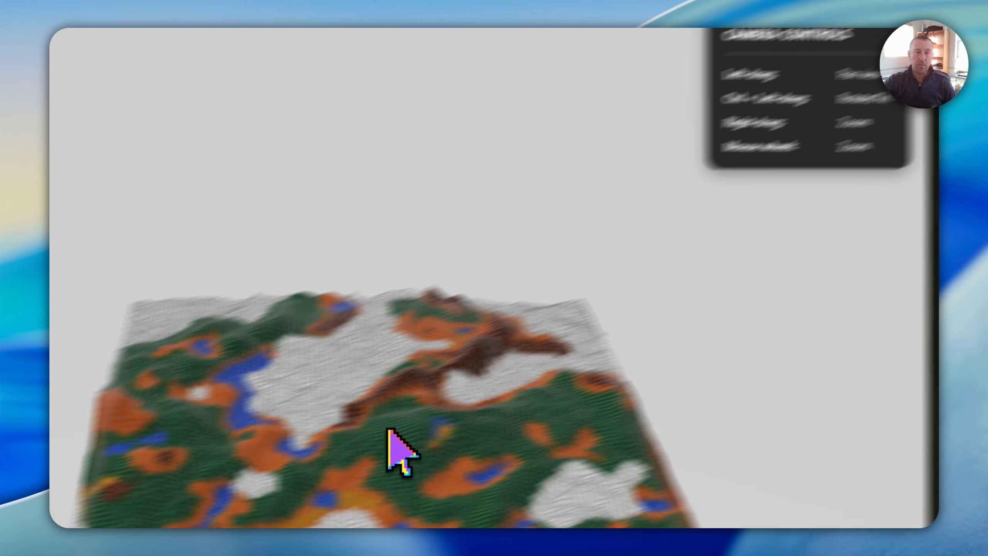
pyautogui.scroll(8, 388, 435)
pyautogui.moveTo(381, 463); pyautogui.dragTo(421, 354)
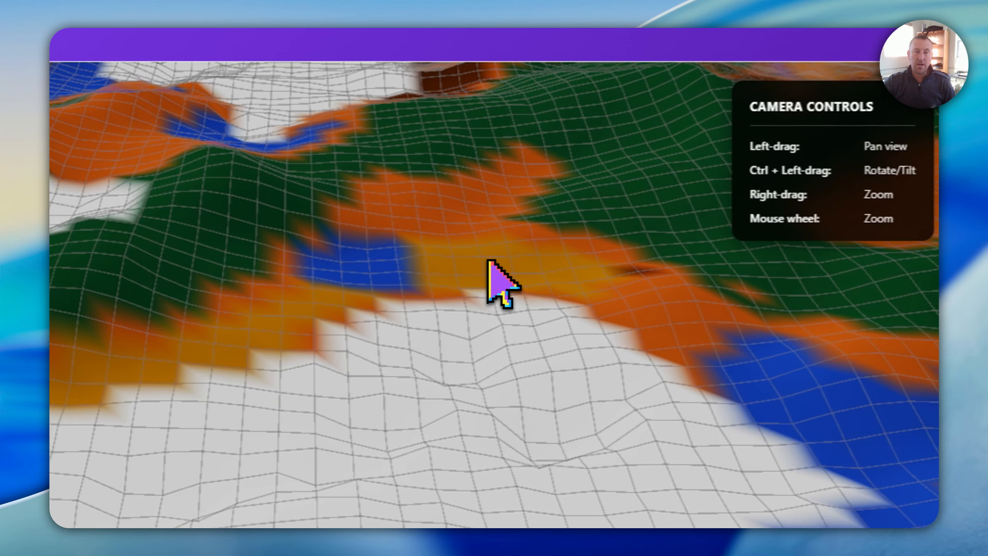
pyautogui.moveTo(452, 234); pyautogui.dragTo(423, 364)
pyautogui.scroll(-8, 442, 373)
pyautogui.click(827, 81)
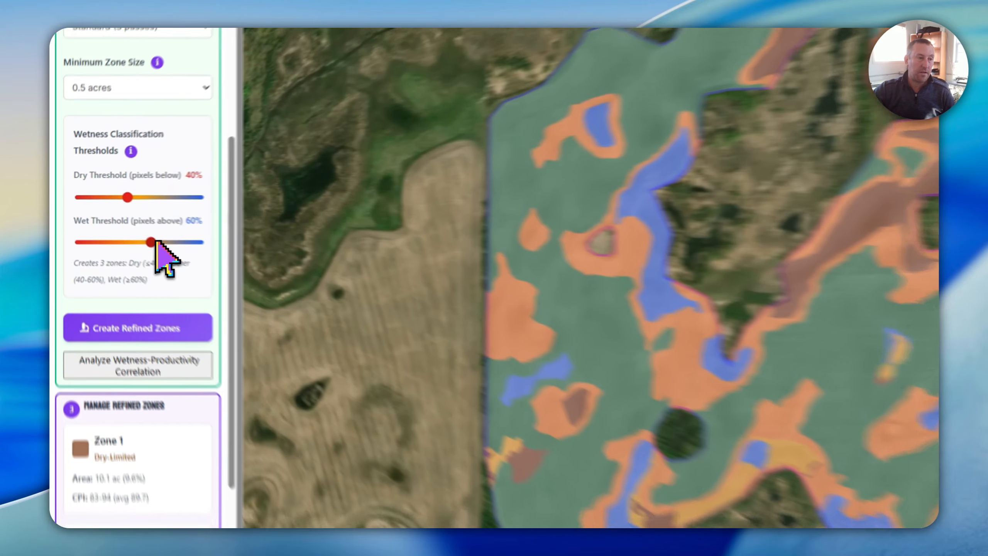
# Set the wet and dry thresholds both to 50% and re-create the refined zones
pyautogui.click(110, 224)
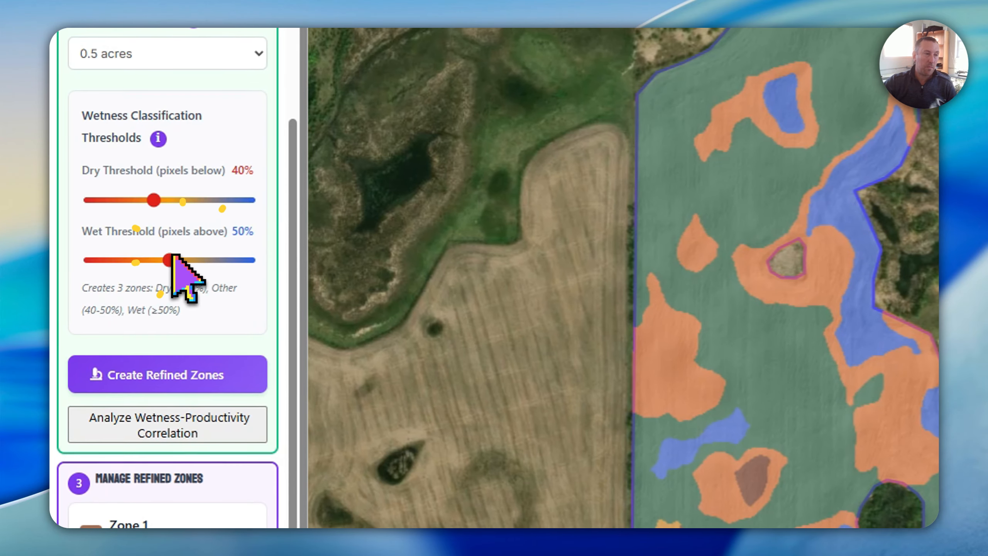
pyautogui.moveTo(151, 199); pyautogui.dragTo(167, 199)
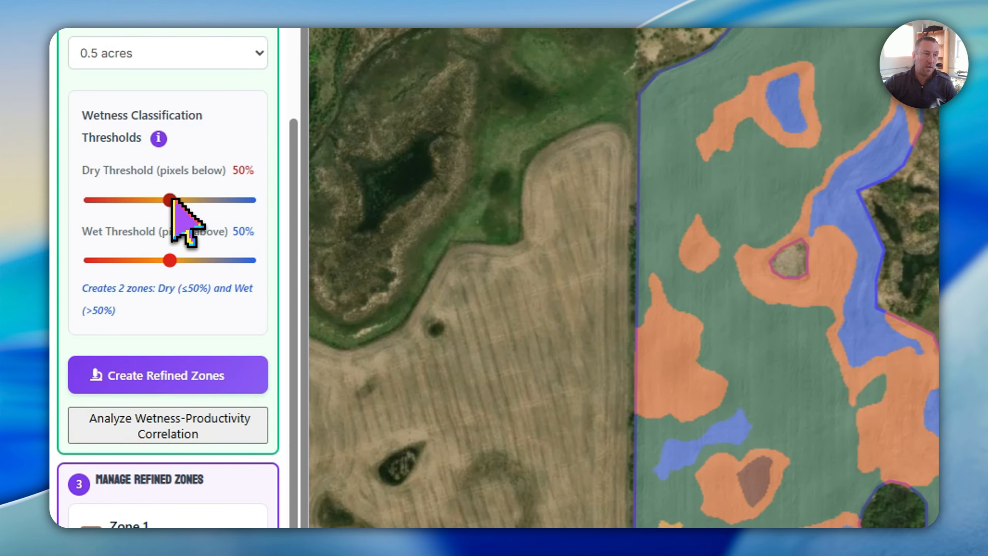
pyautogui.click(182, 362)
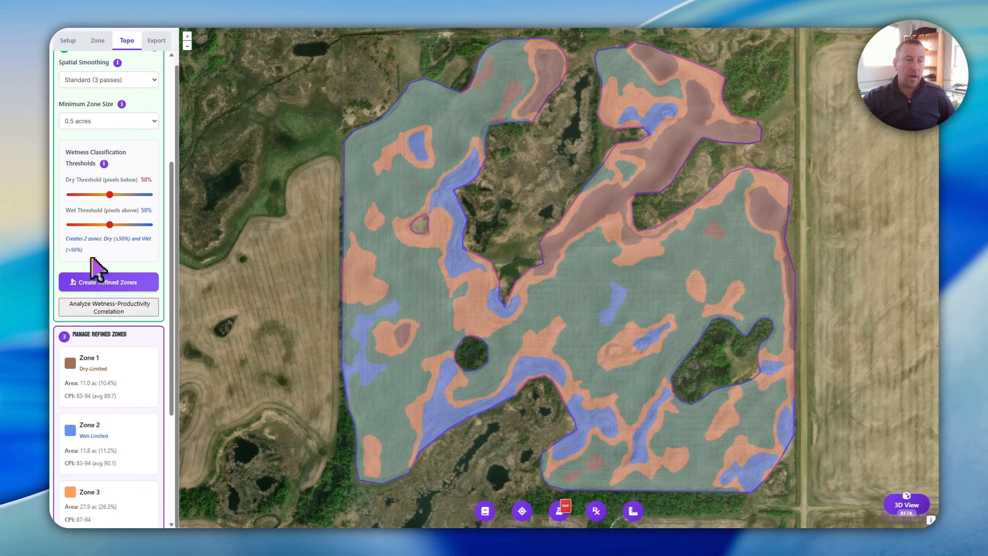
# Review the refined zone list and the zone settings, and open the wetness-productivity correlation analysis
pyautogui.scroll(-3, 103, 302)
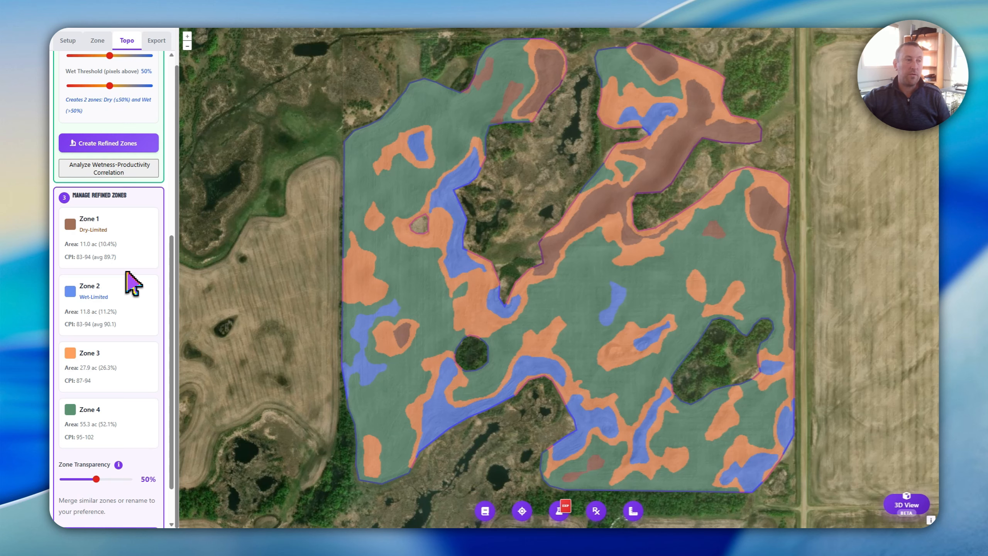
pyautogui.scroll(-2, 116, 295)
pyautogui.scroll(3, 113, 292)
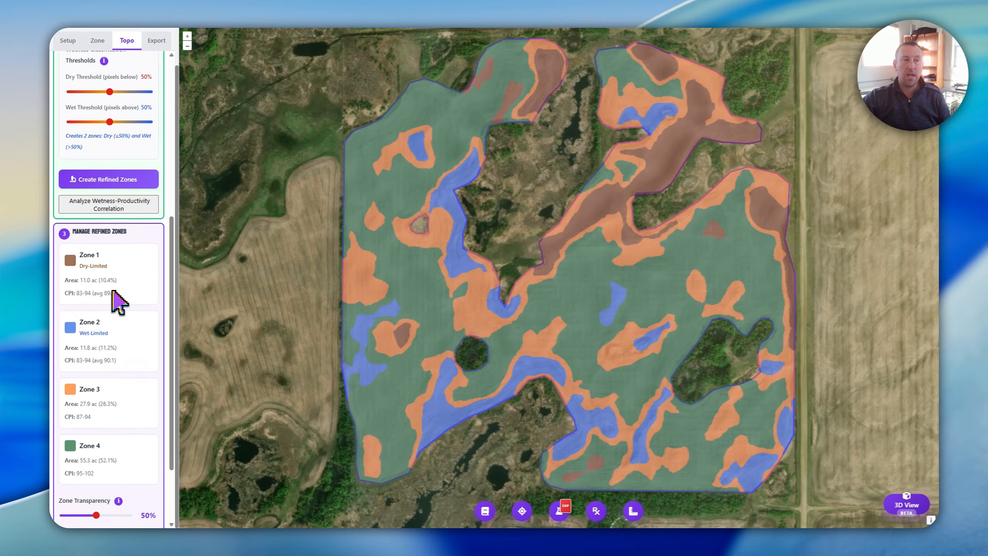
pyautogui.scroll(5, 116, 272)
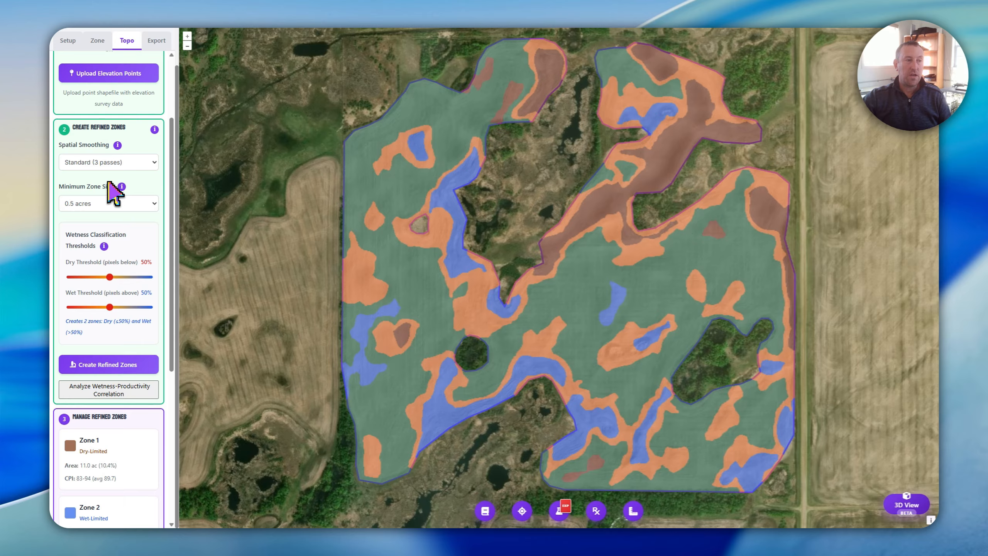
pyautogui.scroll(3, 110, 202)
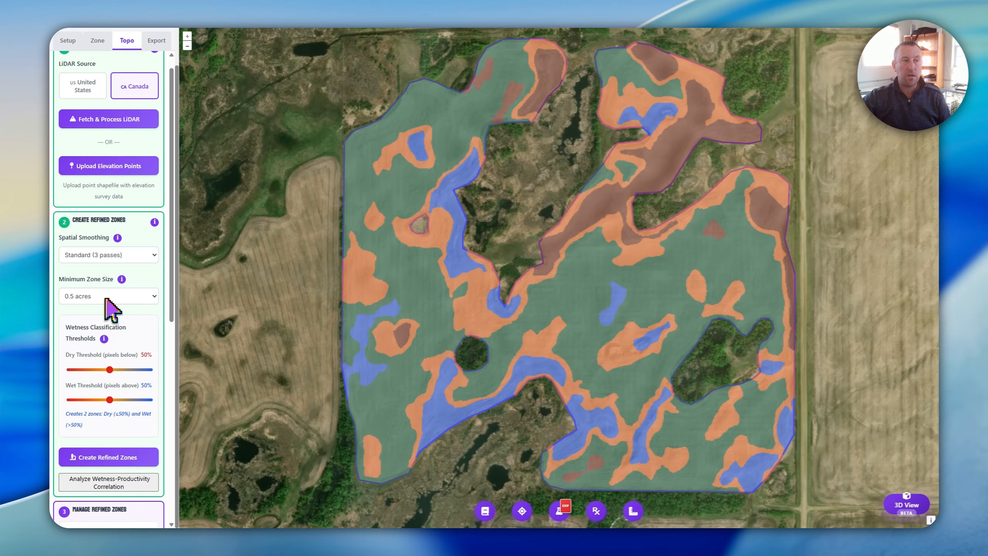
pyautogui.scroll(-3, 111, 309)
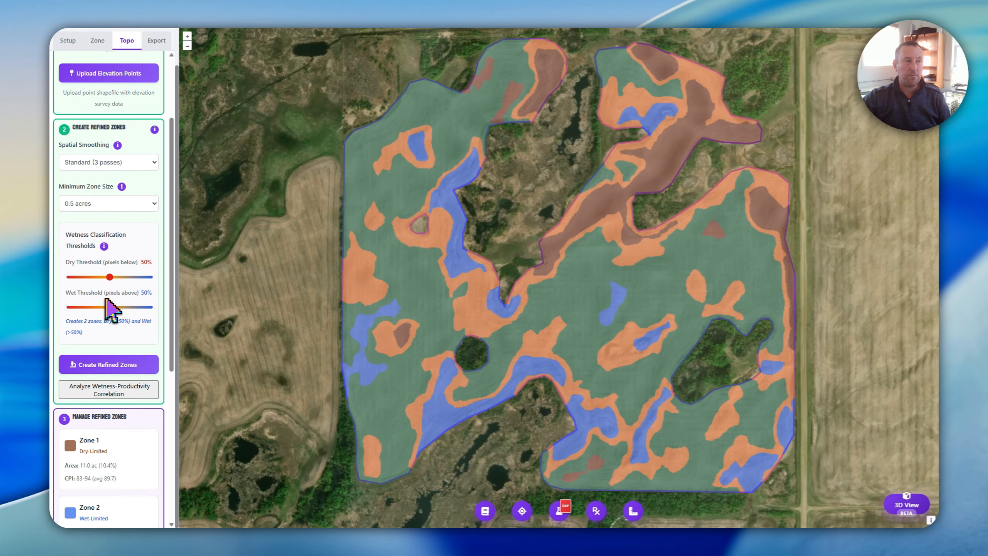
pyautogui.scroll(-3, 110, 309)
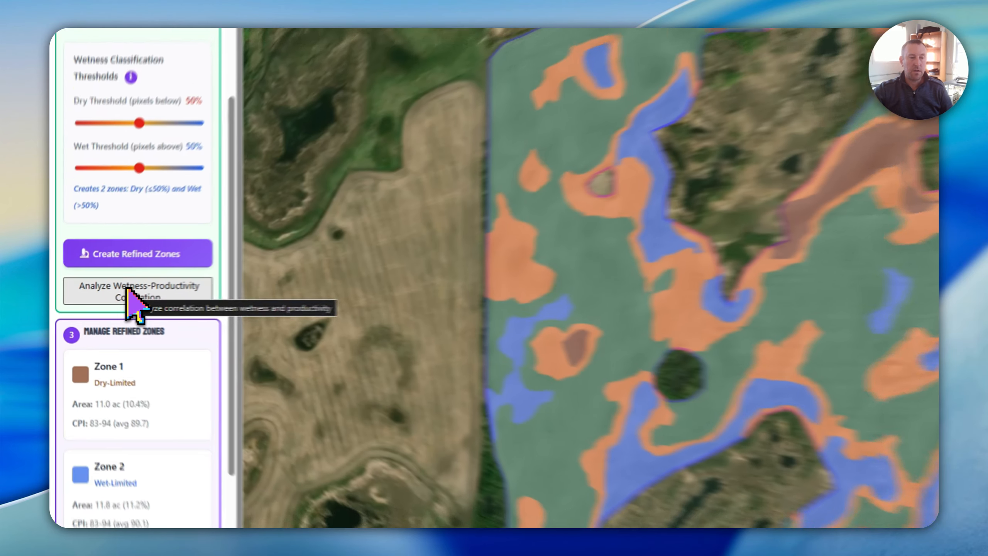
pyautogui.click(101, 295)
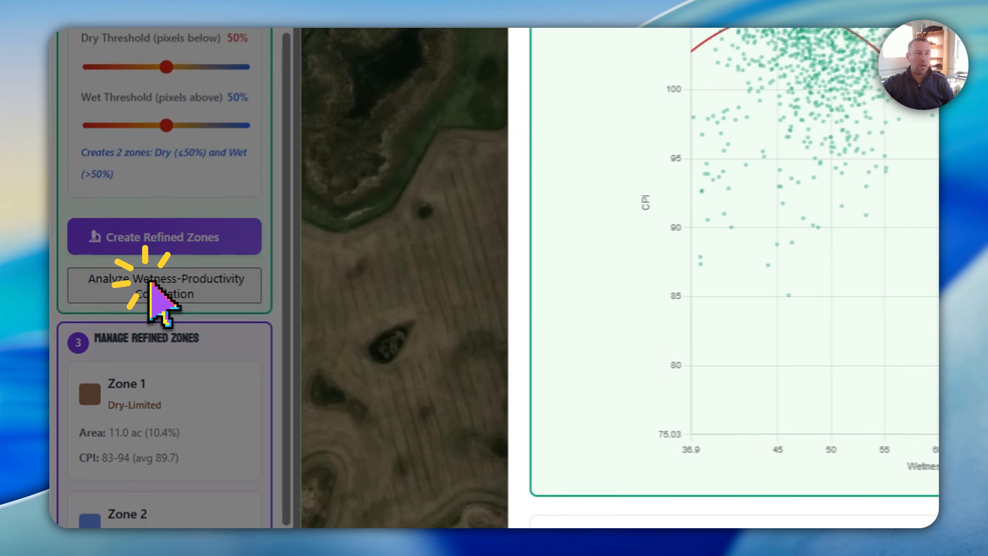